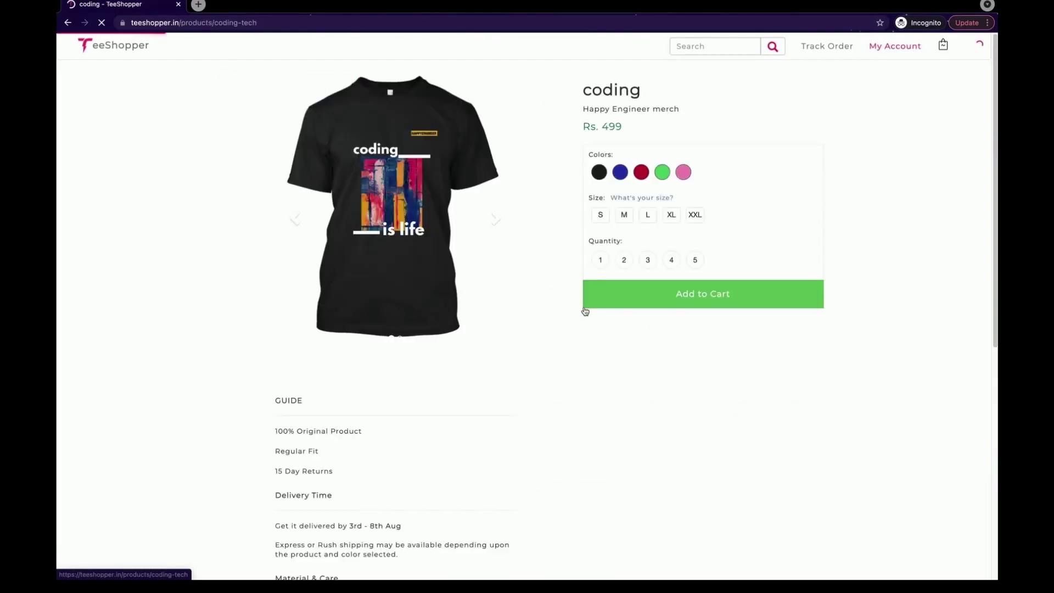
Add the ₹499 'coding' shirt in pink, size M, quantity 1 to the bag and start Secure Checkout.
left_click(620, 173)
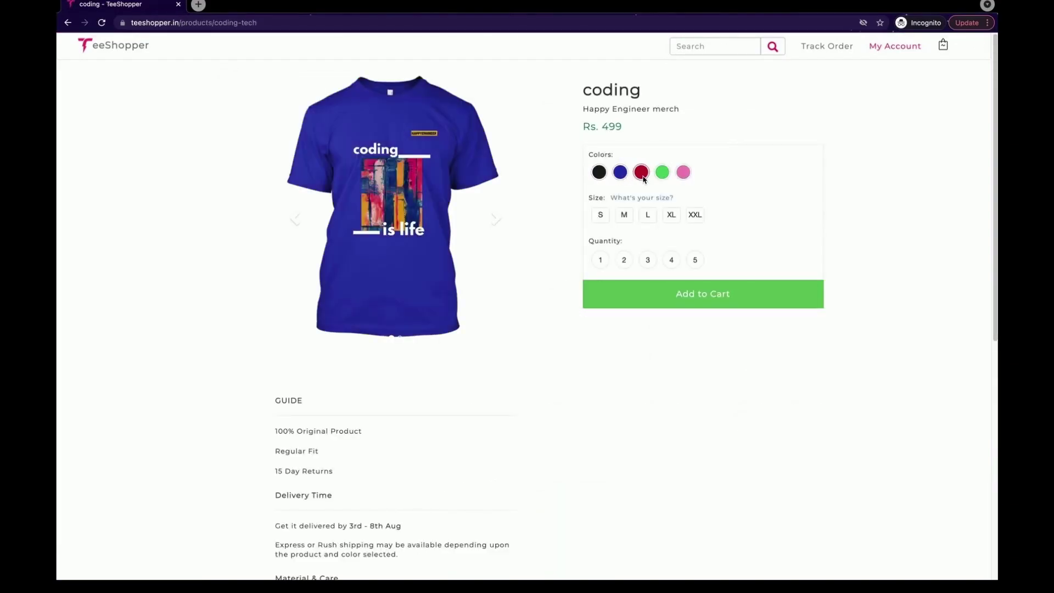
left_click(642, 172)
left_click(663, 172)
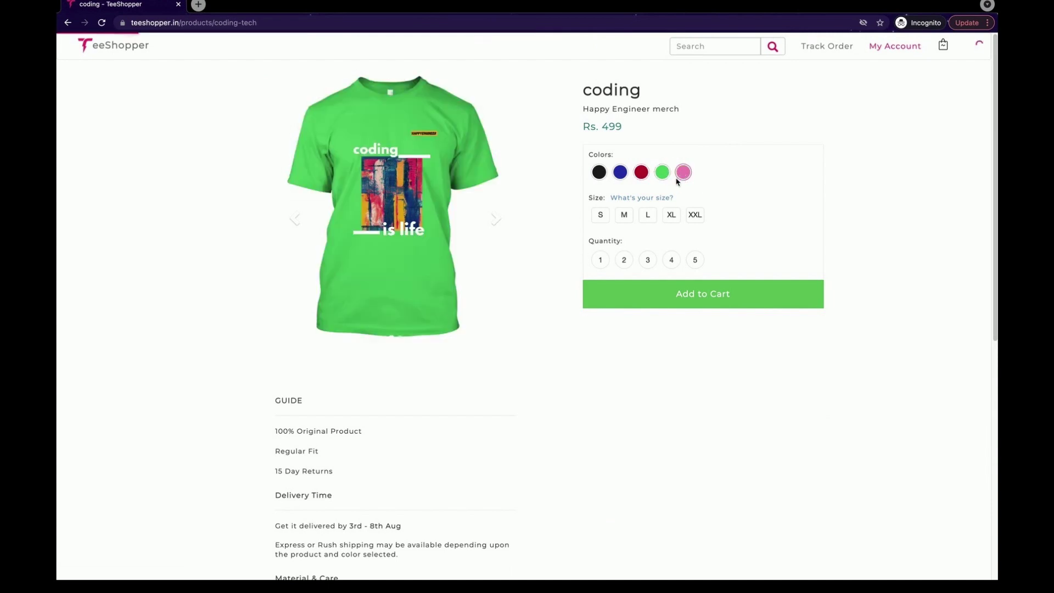
left_click(601, 260)
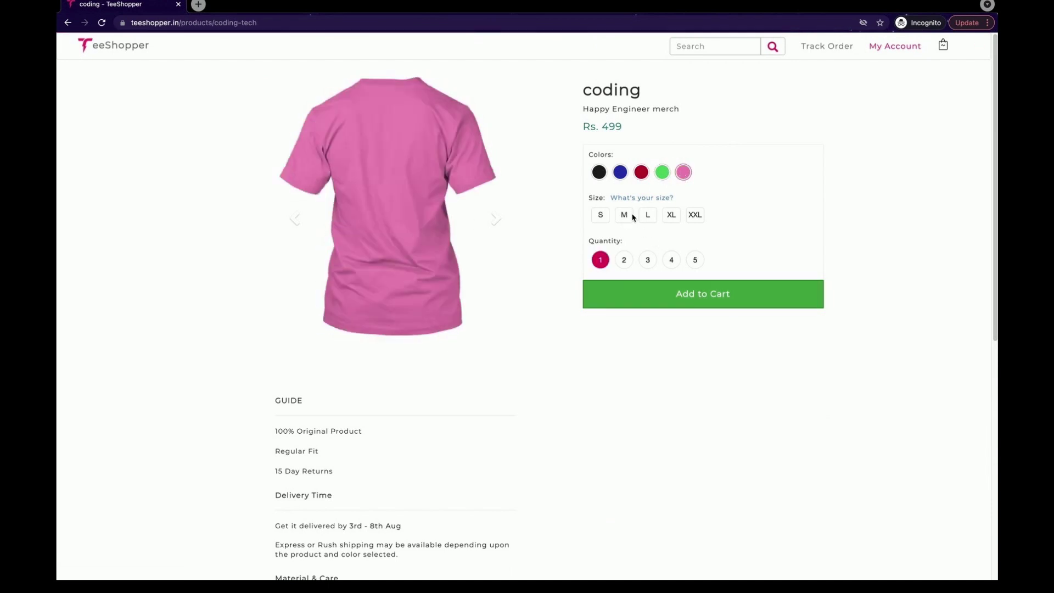
left_click(624, 215)
left_click(675, 294)
left_click(618, 307)
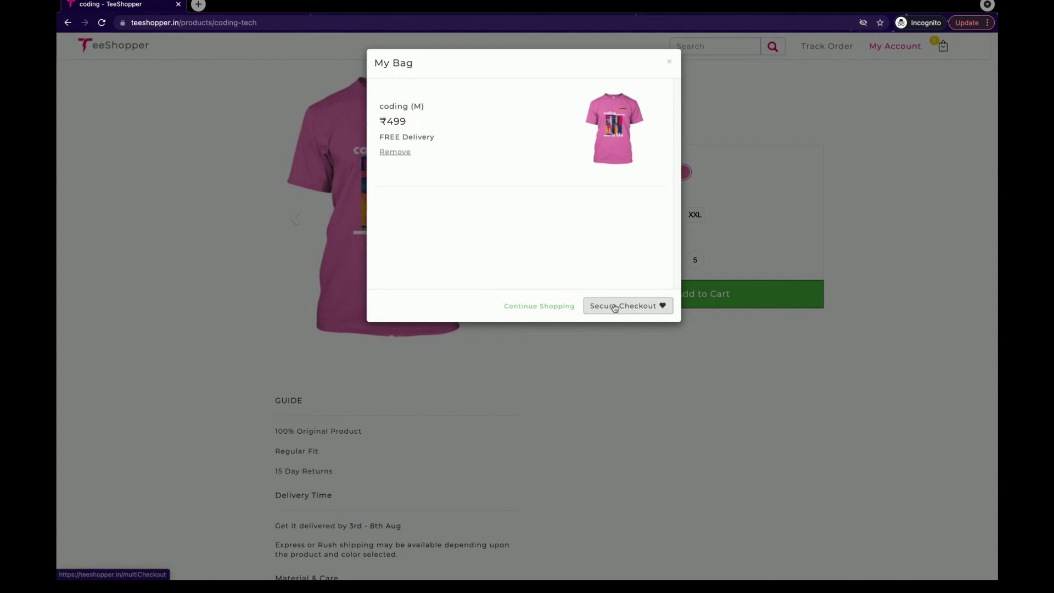